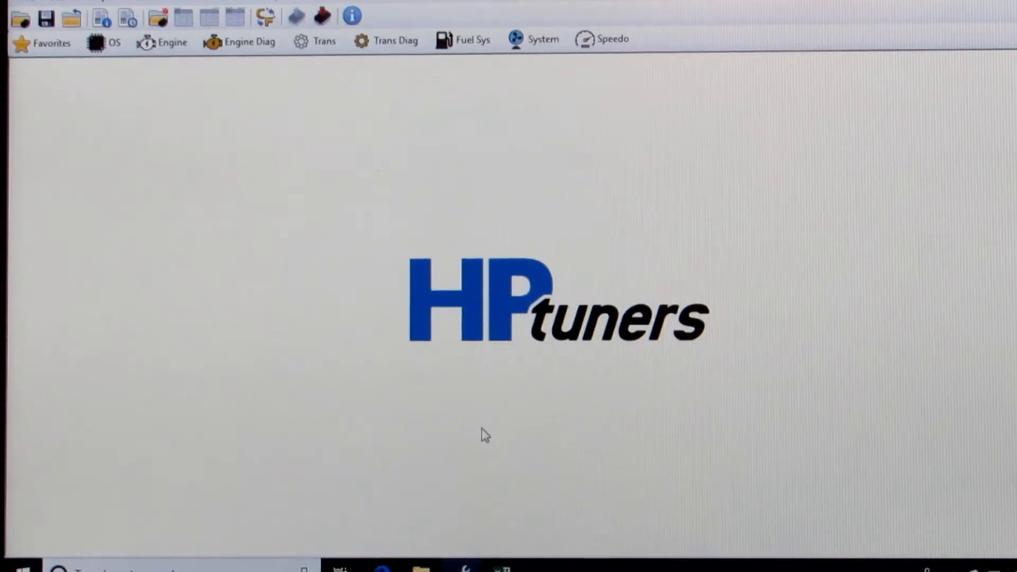
# Step: Bring up the injector Flow Rate vs. kPa table maximized alongside the ID1000 flow spreadsheet
pyautogui.click(500, 568)
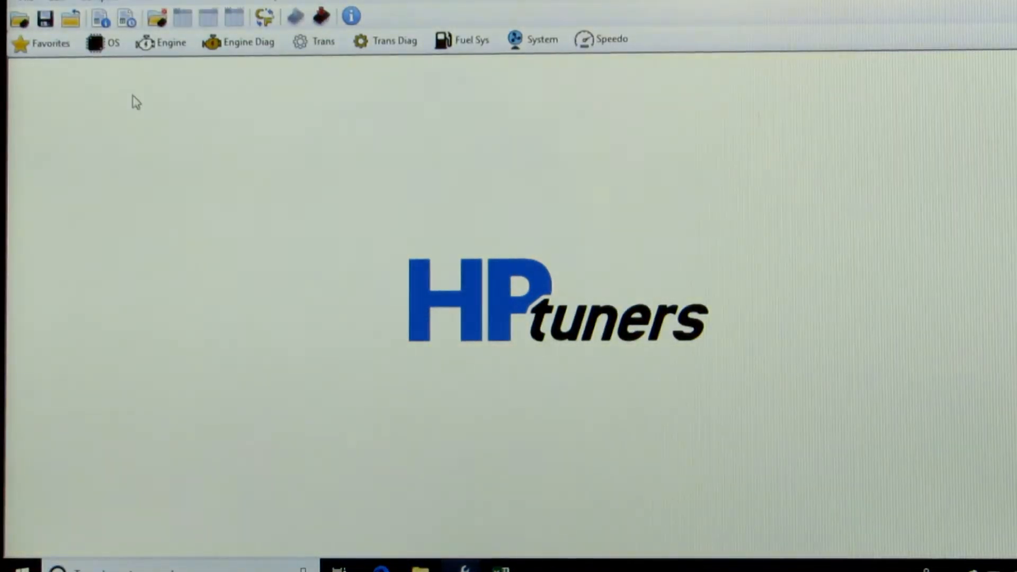
pyautogui.click(165, 43)
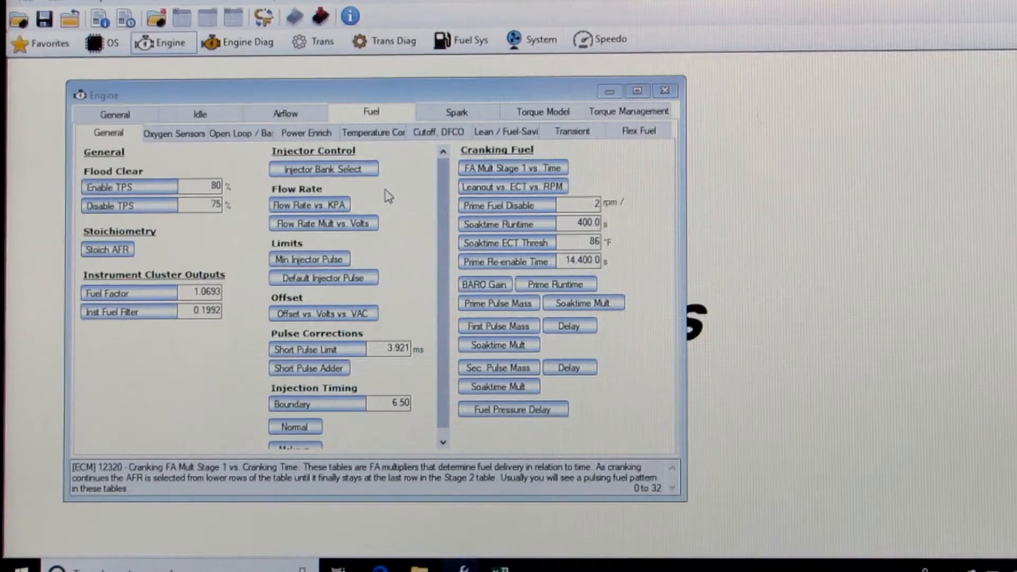
pyautogui.click(328, 206)
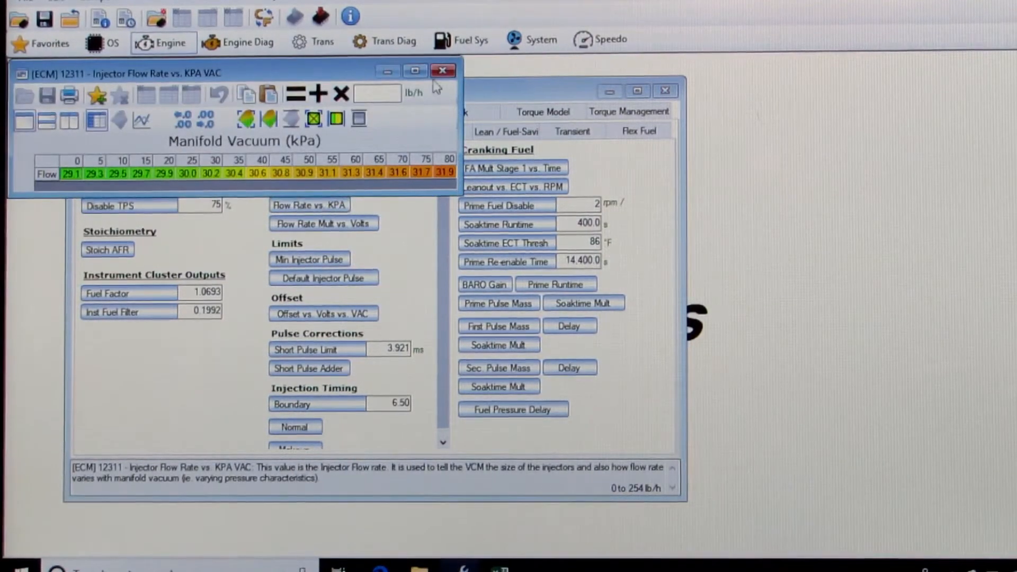
pyautogui.click(413, 71)
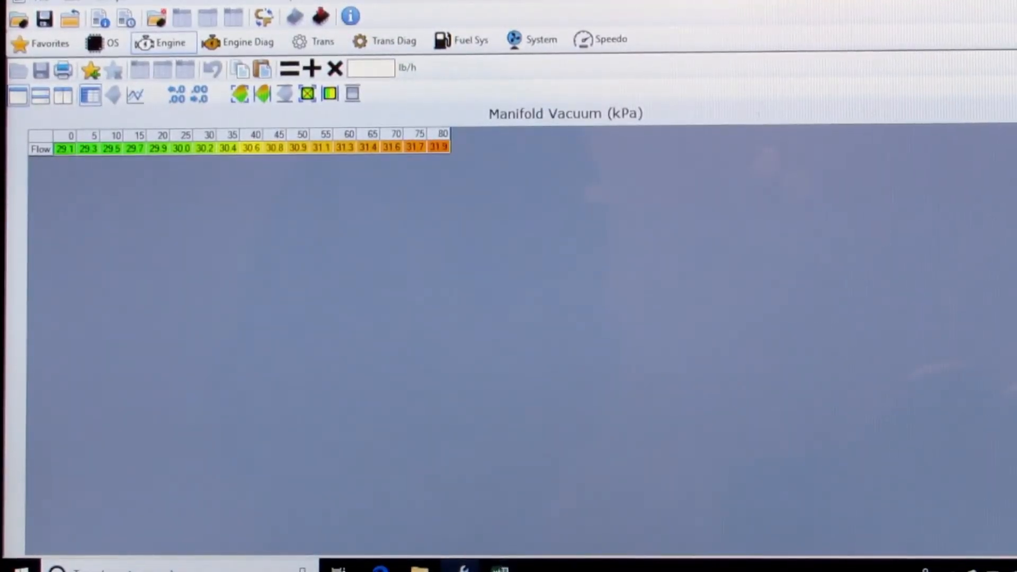
pyautogui.click(500, 567)
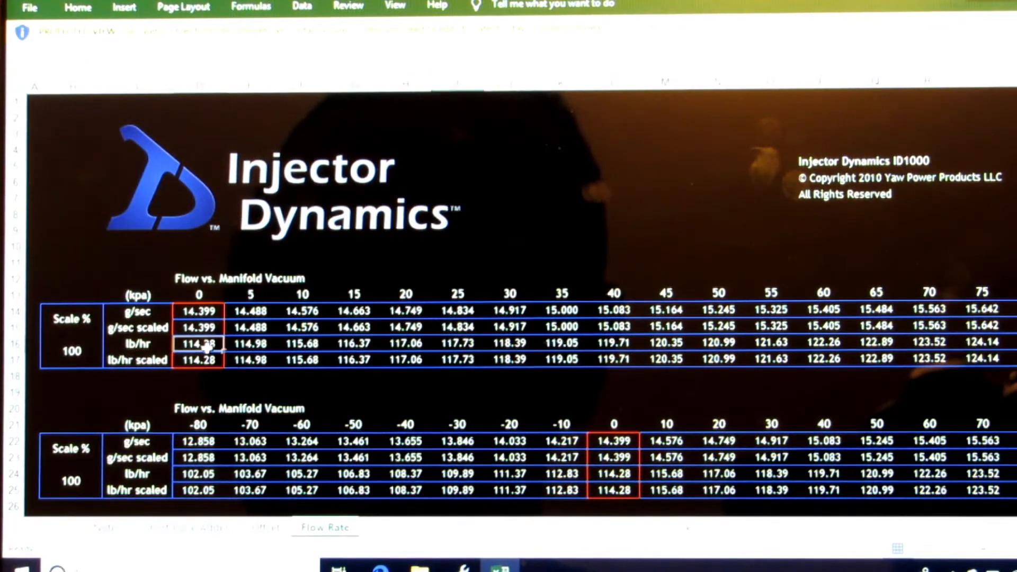
# Step: Copy the ID1000 lb/hr flow value row from the spreadsheet
pyautogui.moveTo(208, 343); pyautogui.dragTo(1013, 343)
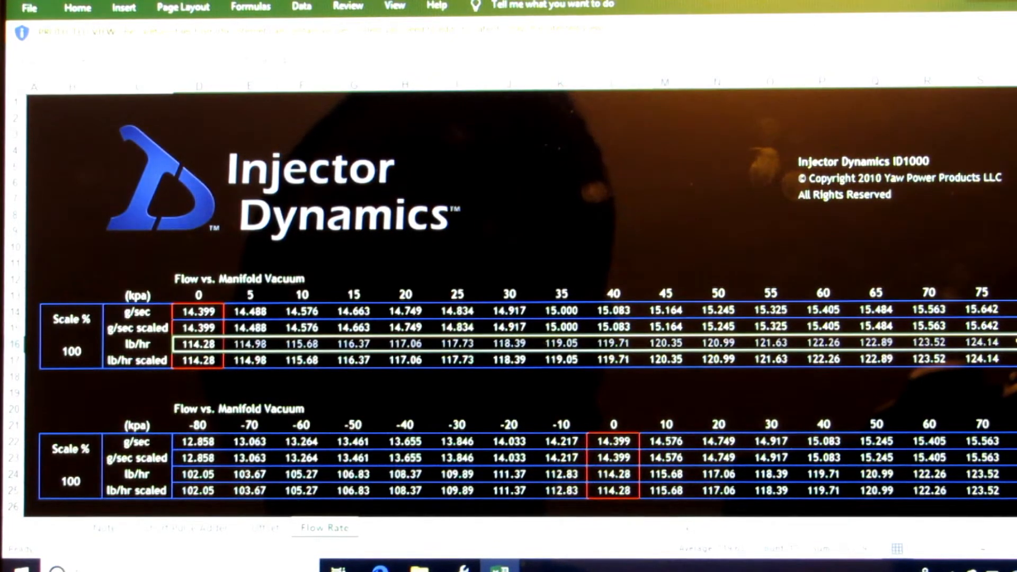
pyautogui.rightClick(1012, 345)
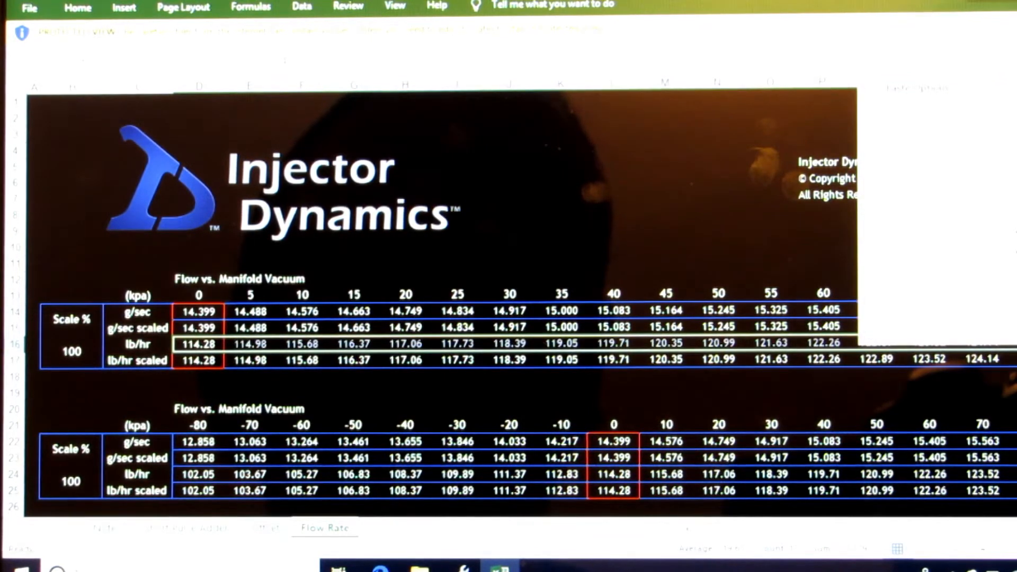
pyautogui.hotkey('ctrl', 'c')
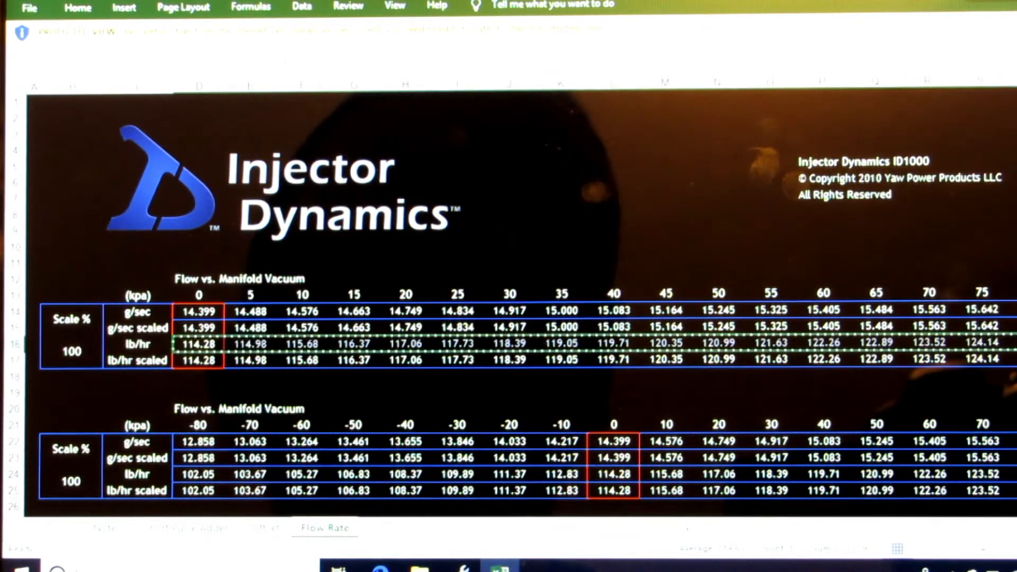
# Step: Paste the ID1000 flow values into the tune's Flow row
pyautogui.hotkey('alt', 'Tab')
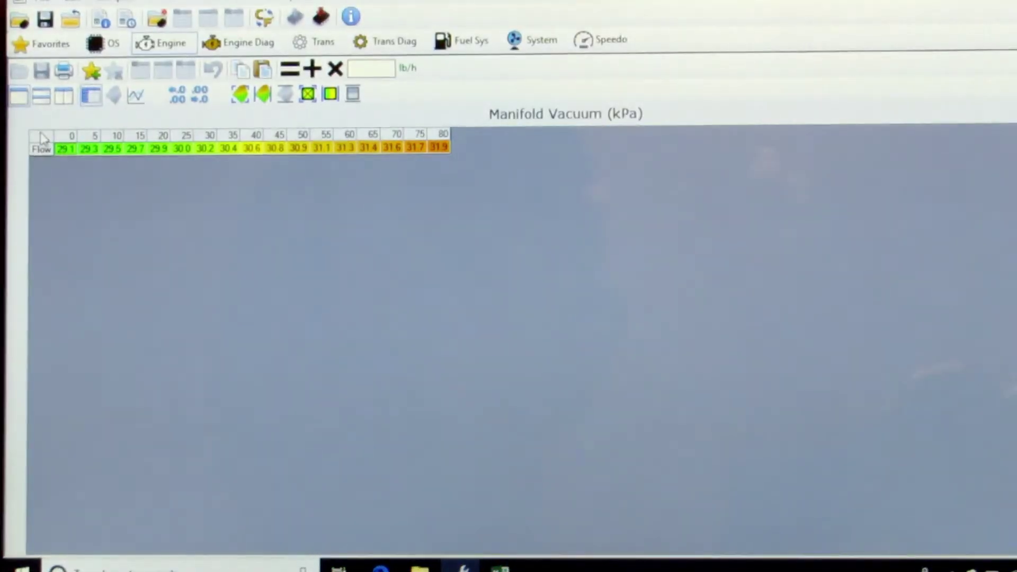
pyautogui.click(43, 138)
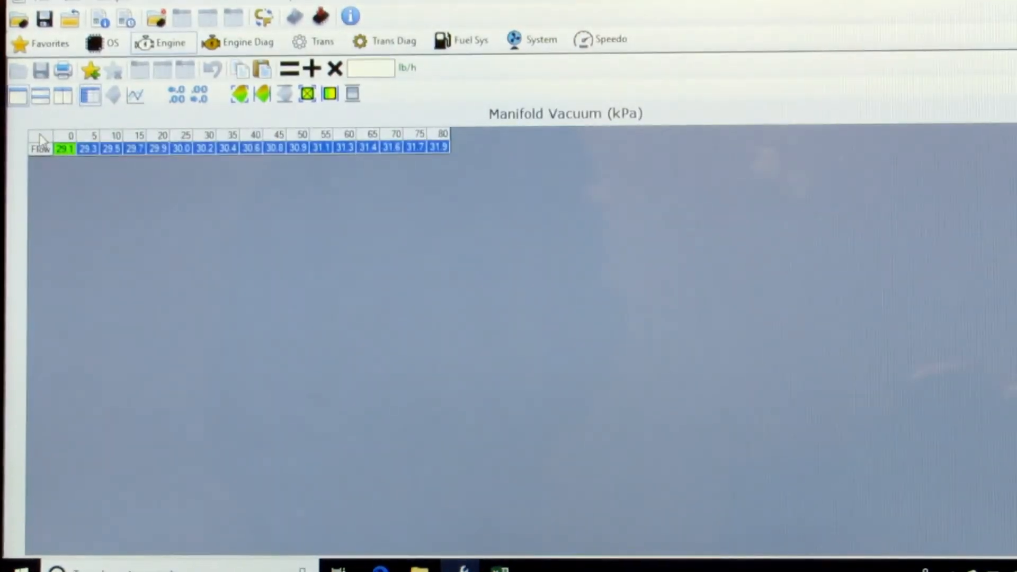
pyautogui.rightClick(63, 147)
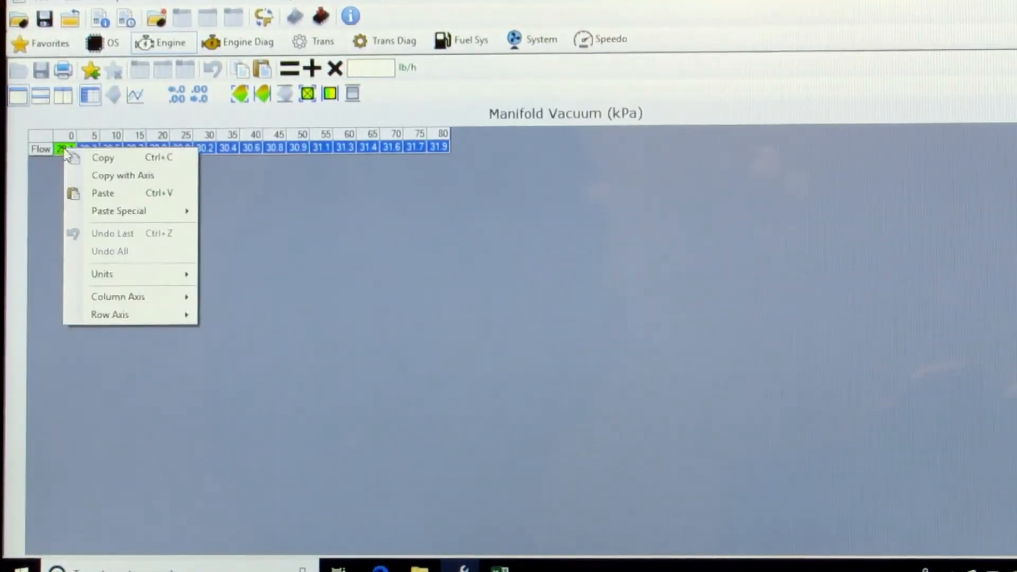
pyautogui.click(103, 194)
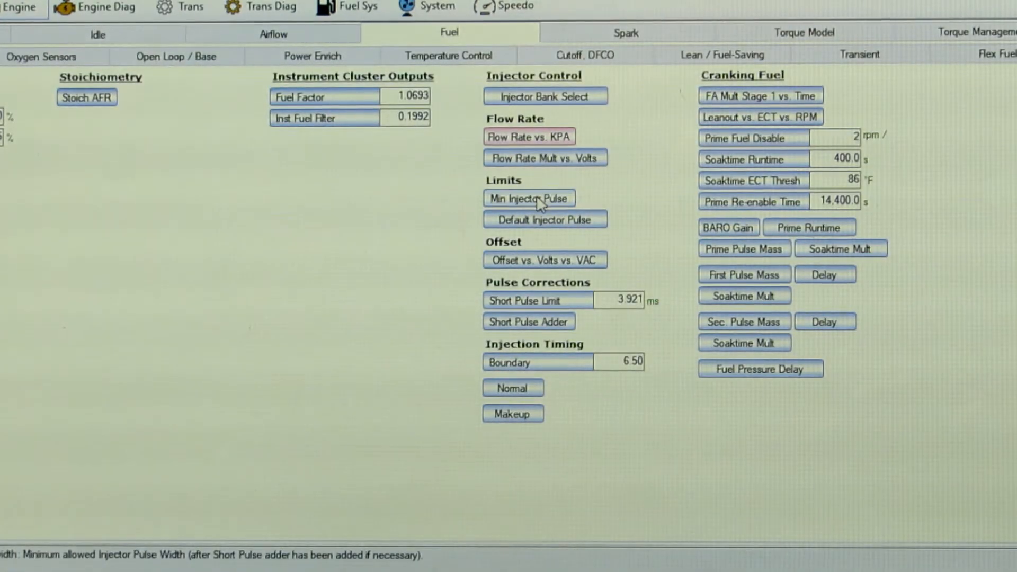
# Step: Fill every cell of the Min Injector Pulse table with 0.122 ms and return to Fuel settings
pyautogui.click(539, 199)
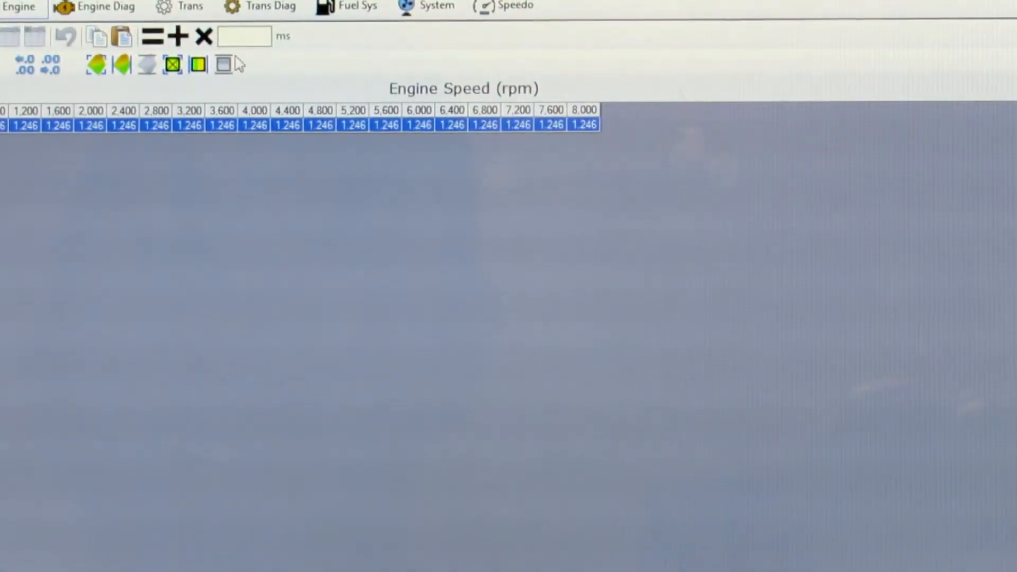
pyautogui.click(238, 35)
pyautogui.write('.125')
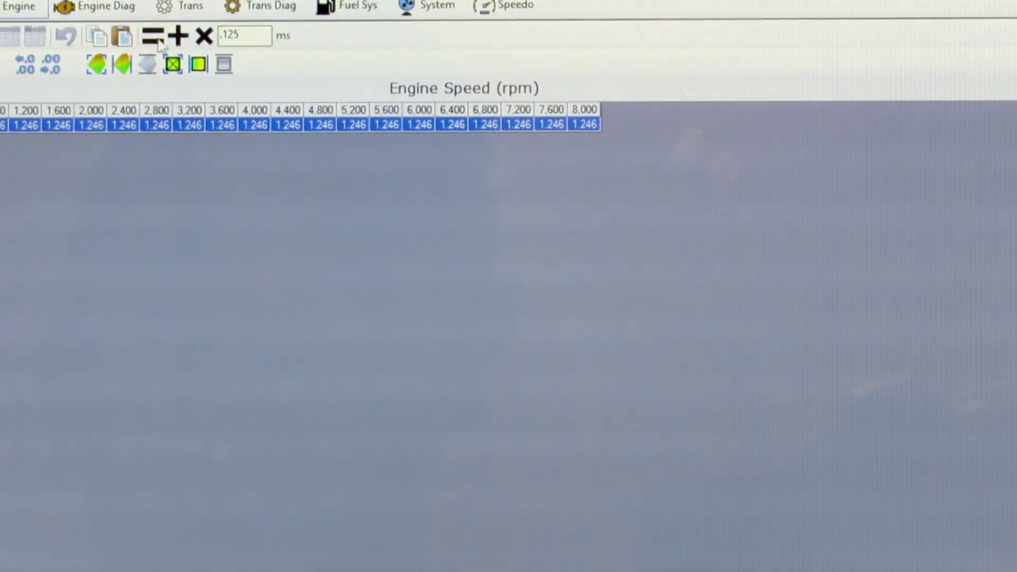
pyautogui.click(152, 36)
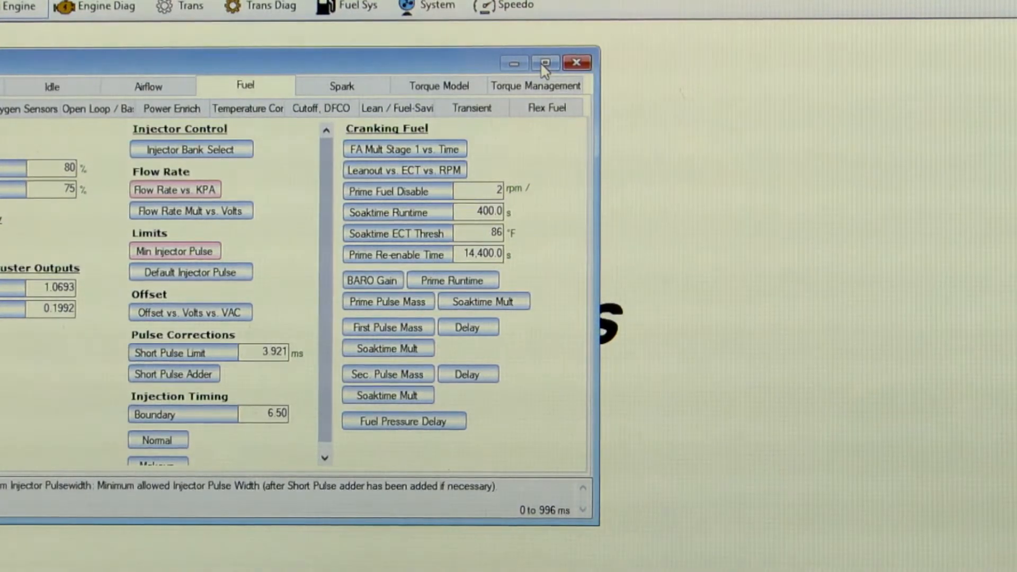
pyautogui.click(543, 63)
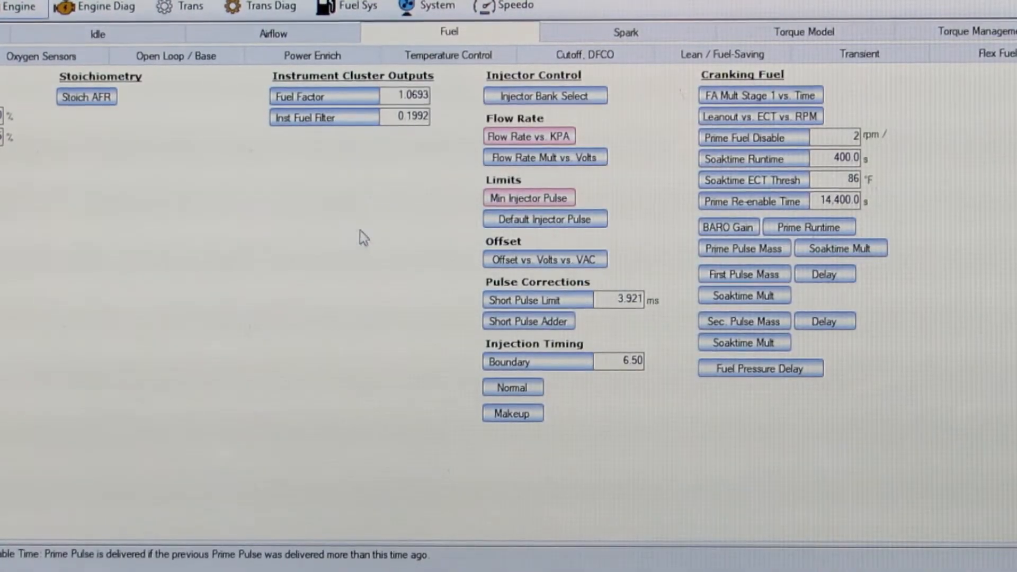
# Step: Open the Offset vs Volts vs VAC table and copy the ID1000 offset grid from the Offset sheet
pyautogui.click(533, 261)
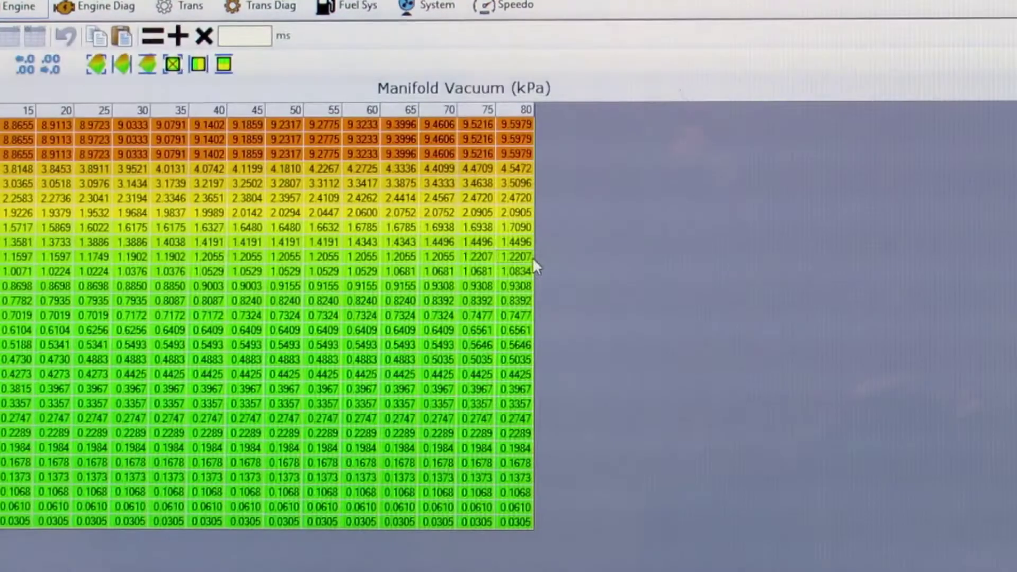
pyautogui.moveTo(533, 261); pyautogui.dragTo(520, 272)
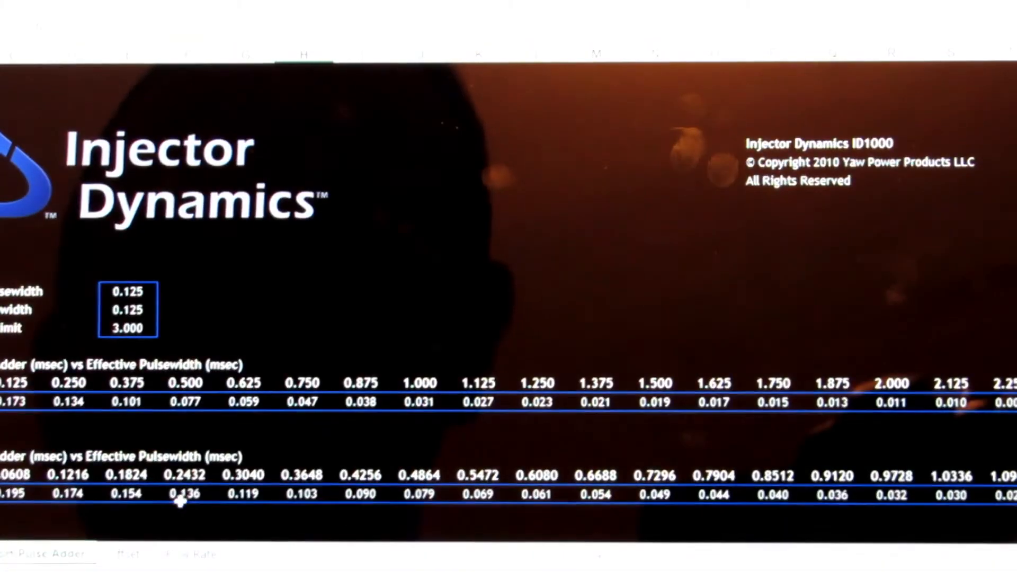
pyautogui.click(122, 554)
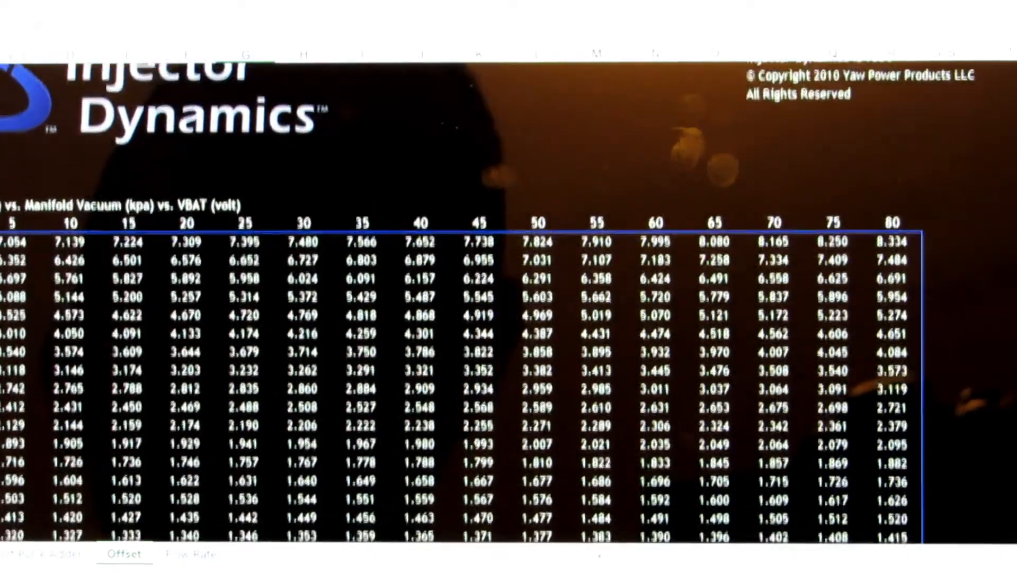
pyautogui.scroll(-1, 508, 357)
pyautogui.scroll(-1, 509, 358)
pyautogui.scroll(-1, 508, 358)
pyautogui.scroll(-1, 509, 358)
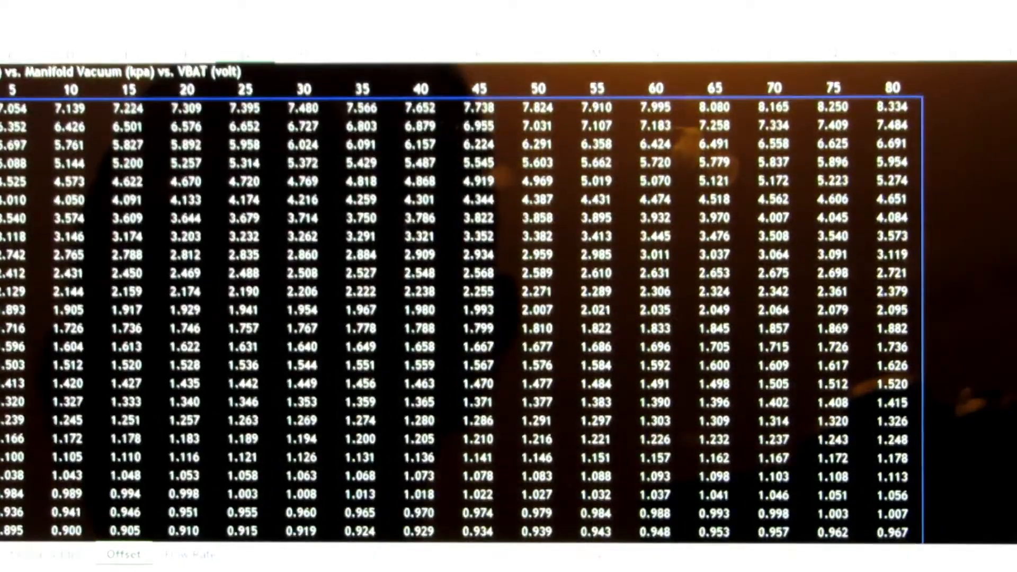
pyautogui.scroll(-1, 508, 357)
pyautogui.scroll(-1, 509, 357)
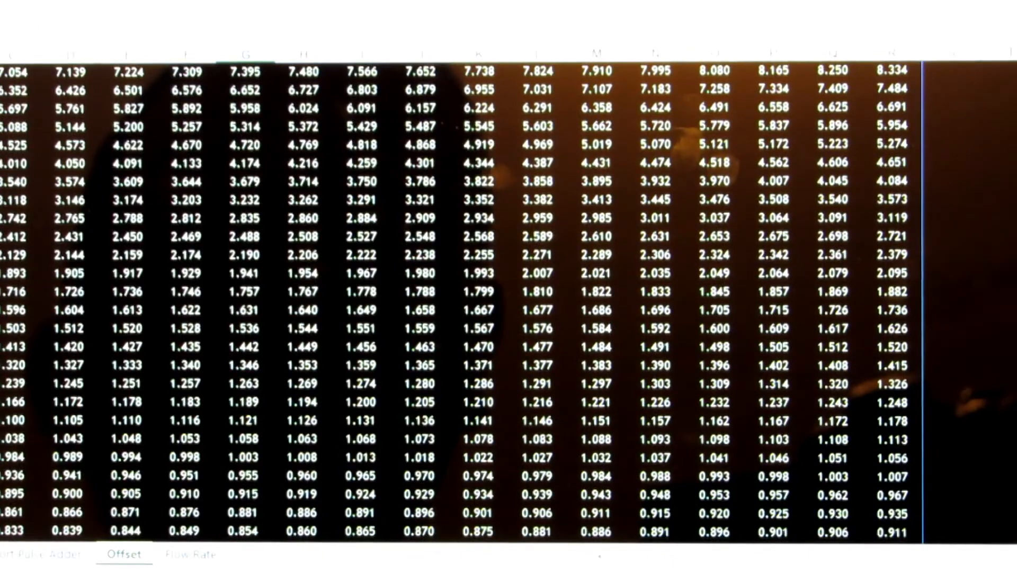
pyautogui.scroll(-1, 509, 302)
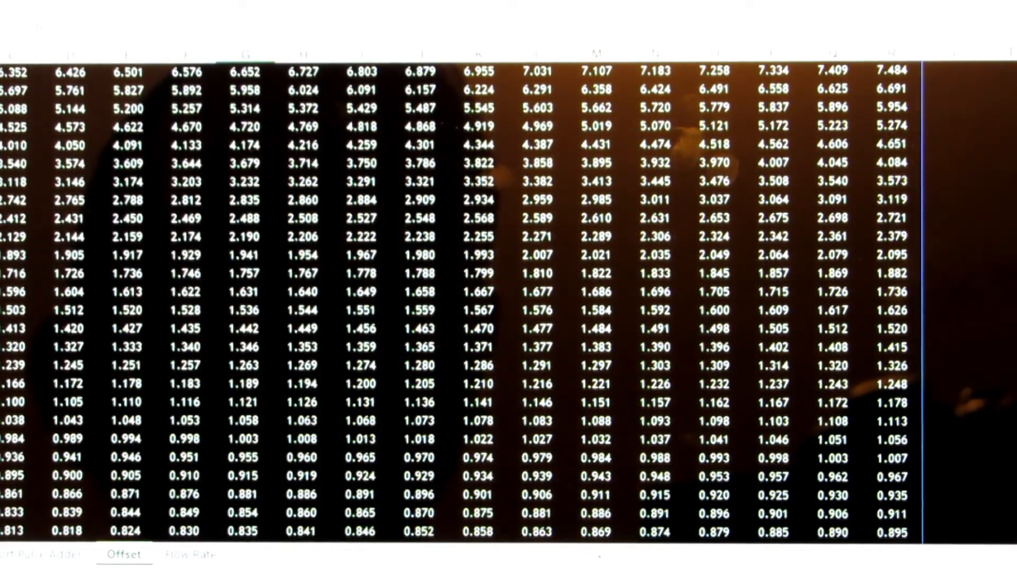
pyautogui.scroll(1, 508, 302)
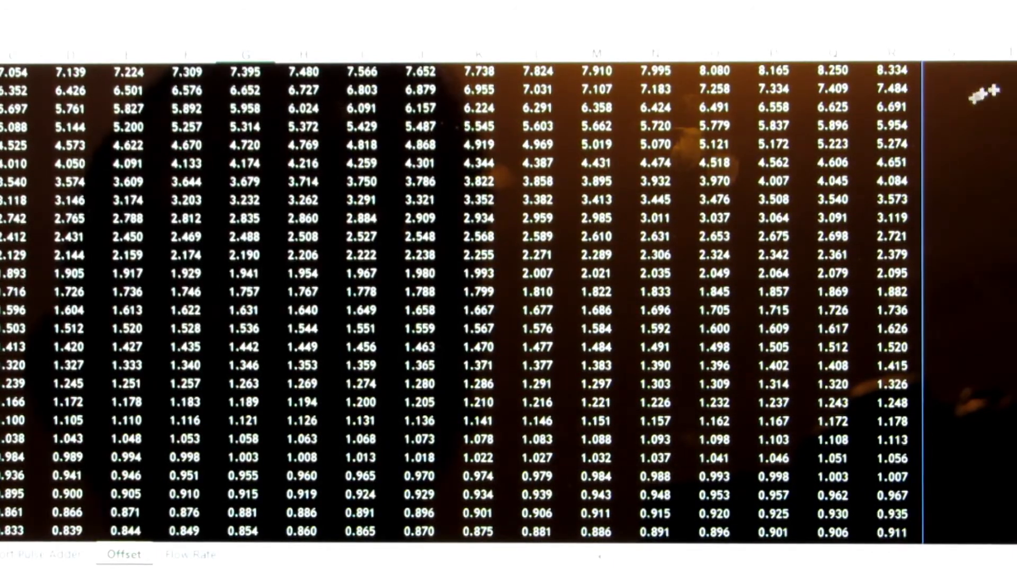
pyautogui.scroll(1, 509, 302)
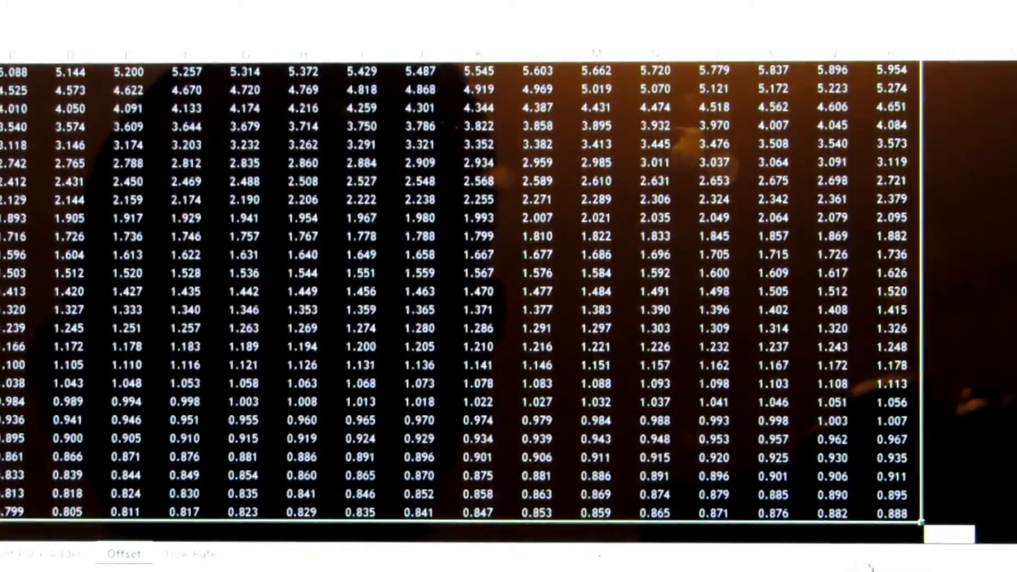
pyautogui.scroll(-3, 843, 477)
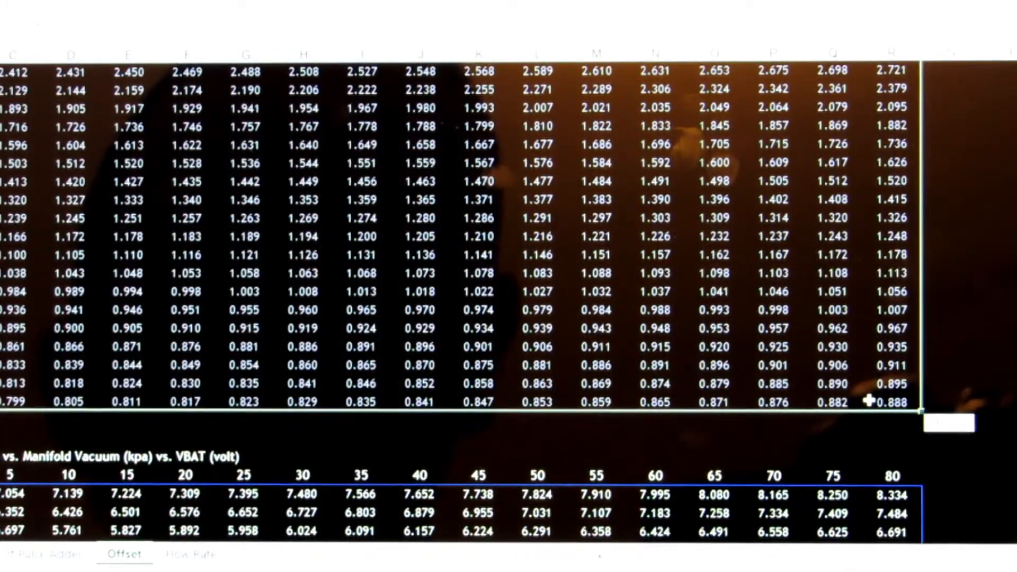
pyautogui.rightClick(775, 292)
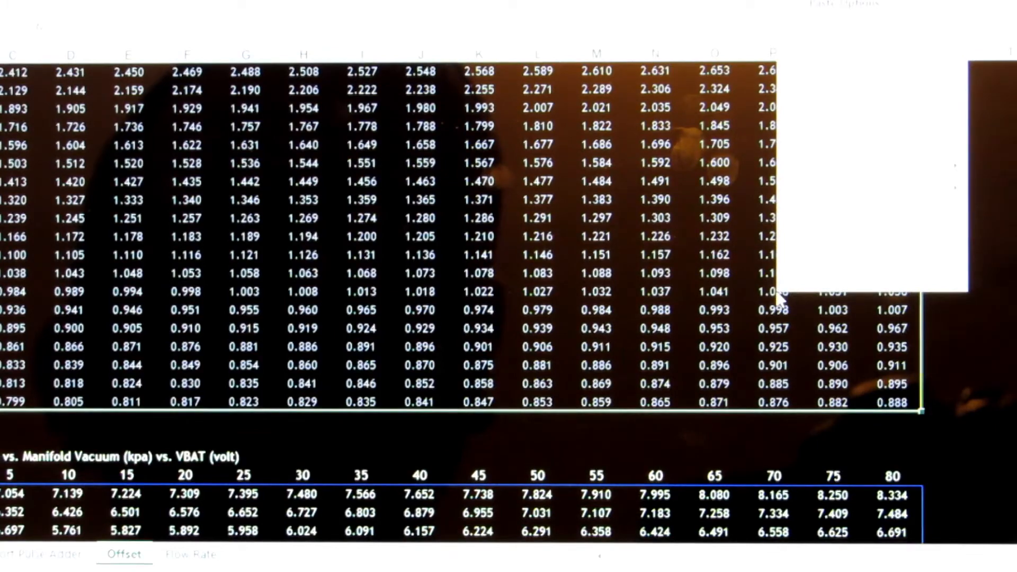
pyautogui.scroll(7, 509, 319)
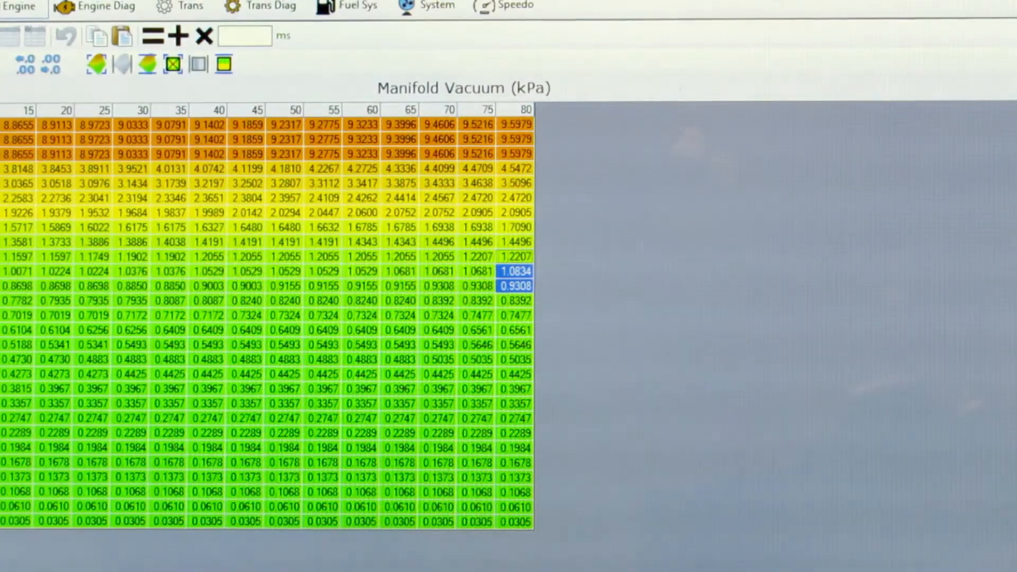
# Step: Paste the copied ID1000 offset values over the entire offset table
pyautogui.hotkey('ctrl', 'a')
pyautogui.rightClick(5, 143)
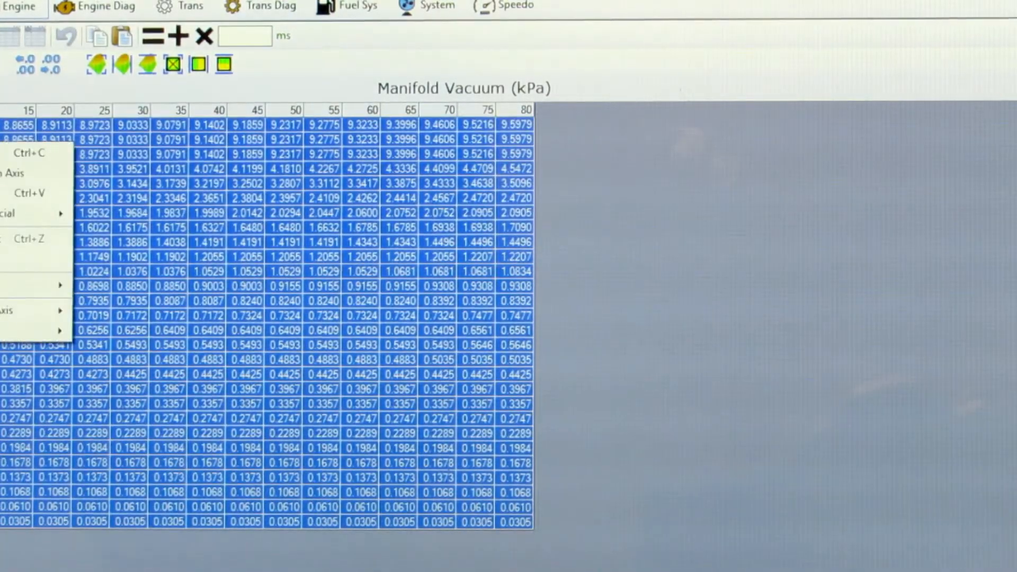
pyautogui.click(29, 193)
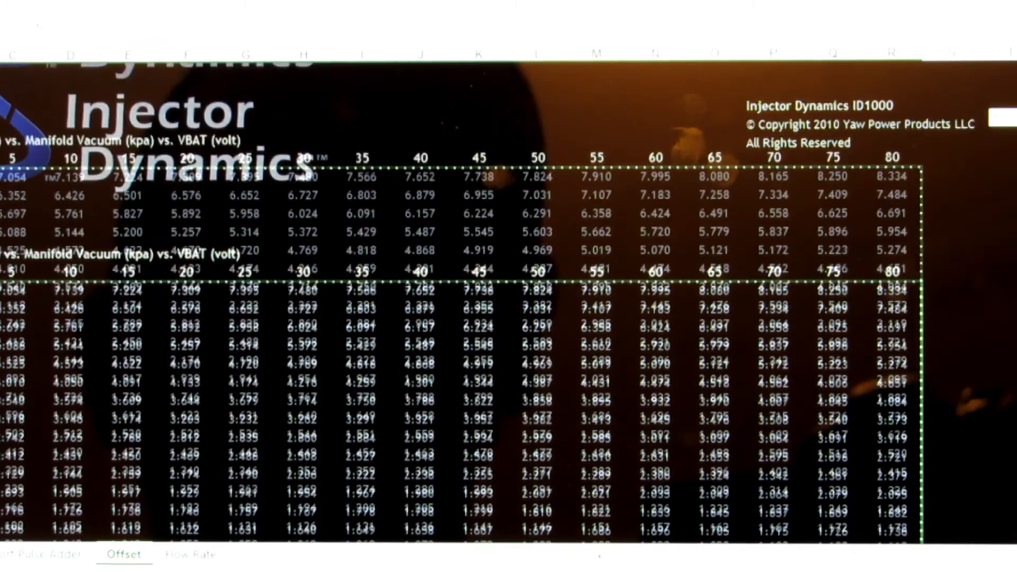
pyautogui.scroll(-6, 509, 302)
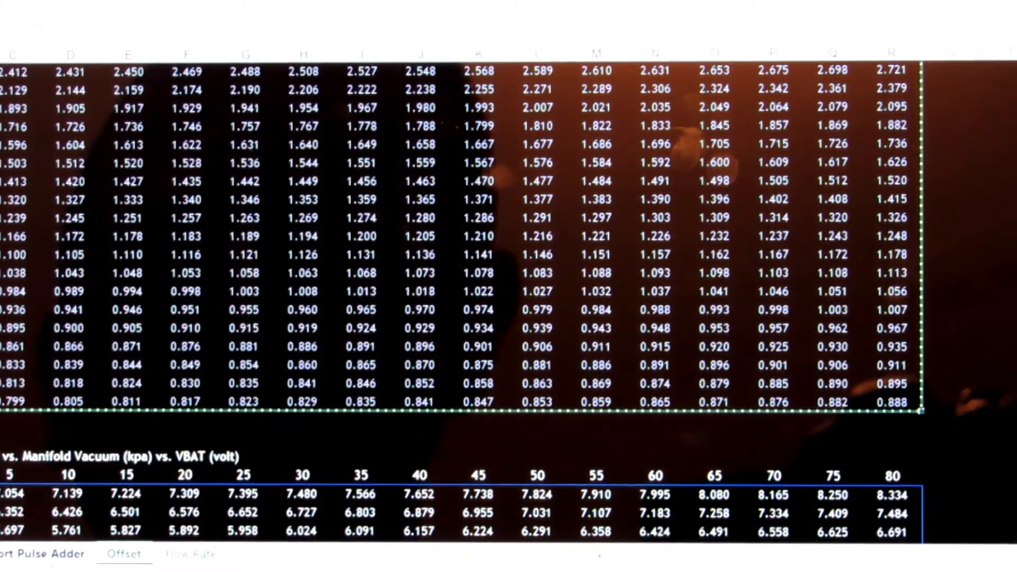
pyautogui.click(43, 552)
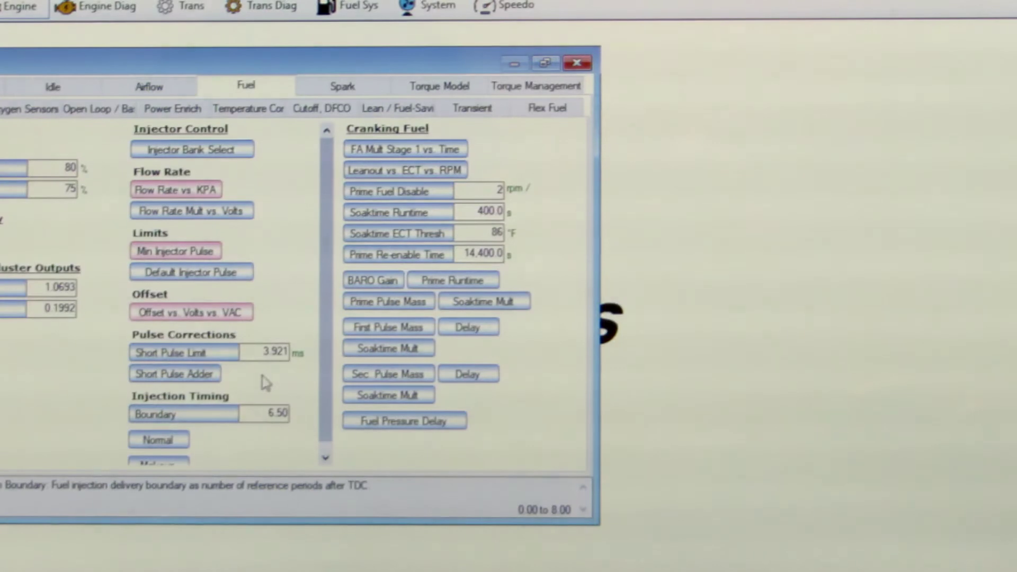
# Step: Set the Short Pulse Limit to 3.0 ms and return to the ID1000 spreadsheet
pyautogui.click(283, 351)
pyautogui.write('3')
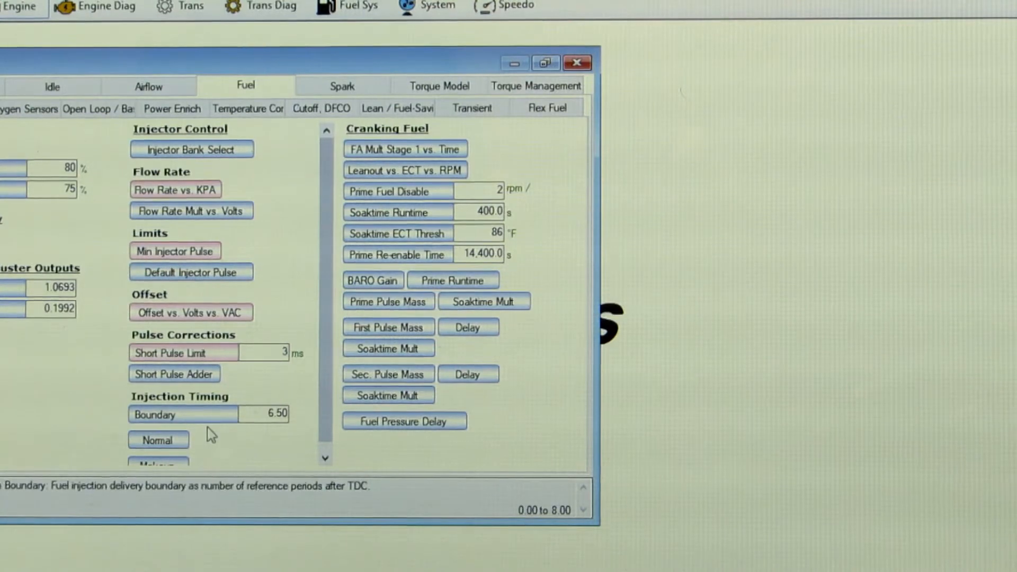
pyautogui.write('.0')
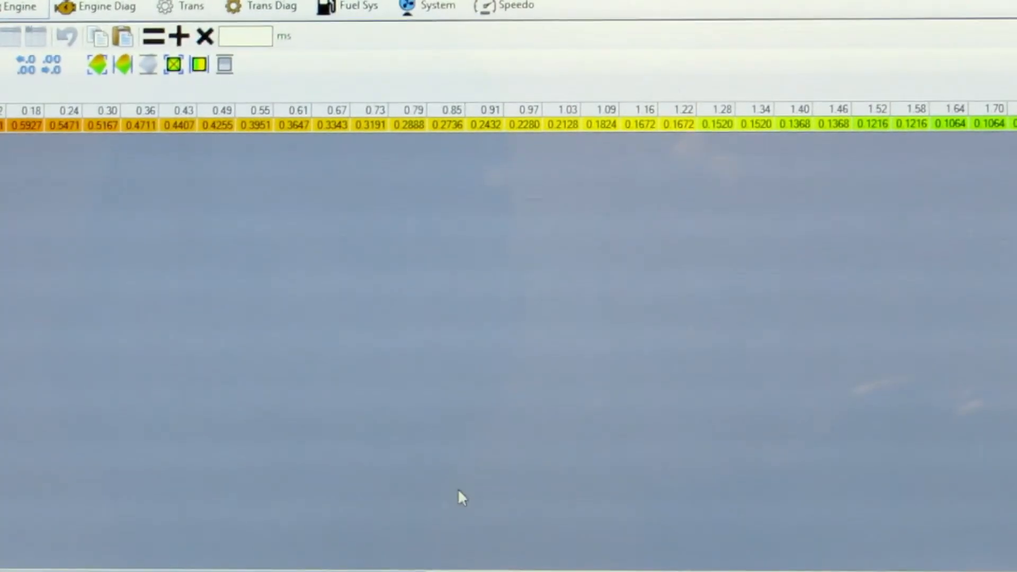
pyautogui.hotkey('alt', 'Tab')
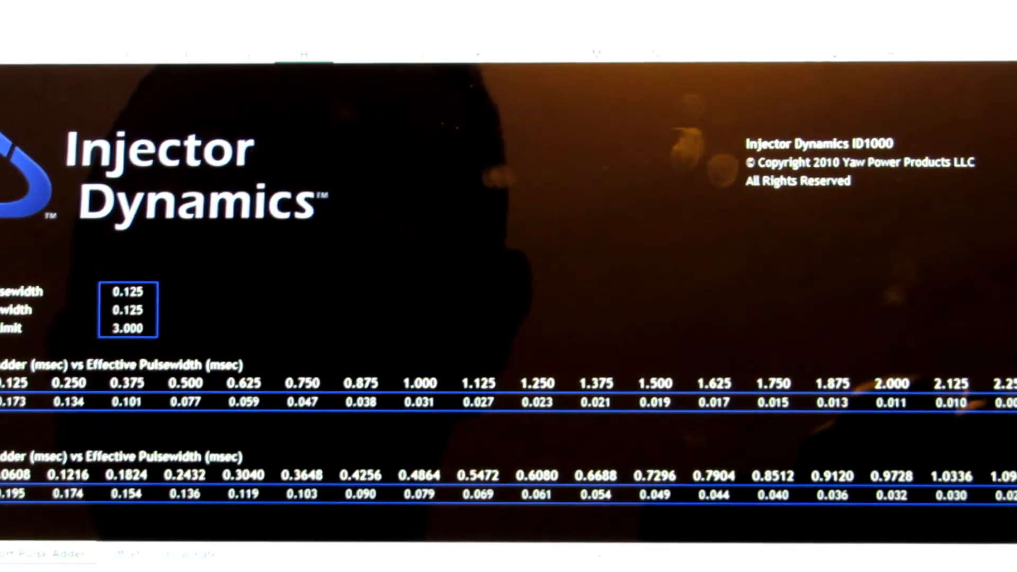
# Step: Copy the ID1000 short pulse adder value row from the spreadsheet
pyautogui.moveTo(24, 494); pyautogui.dragTo(971, 501)
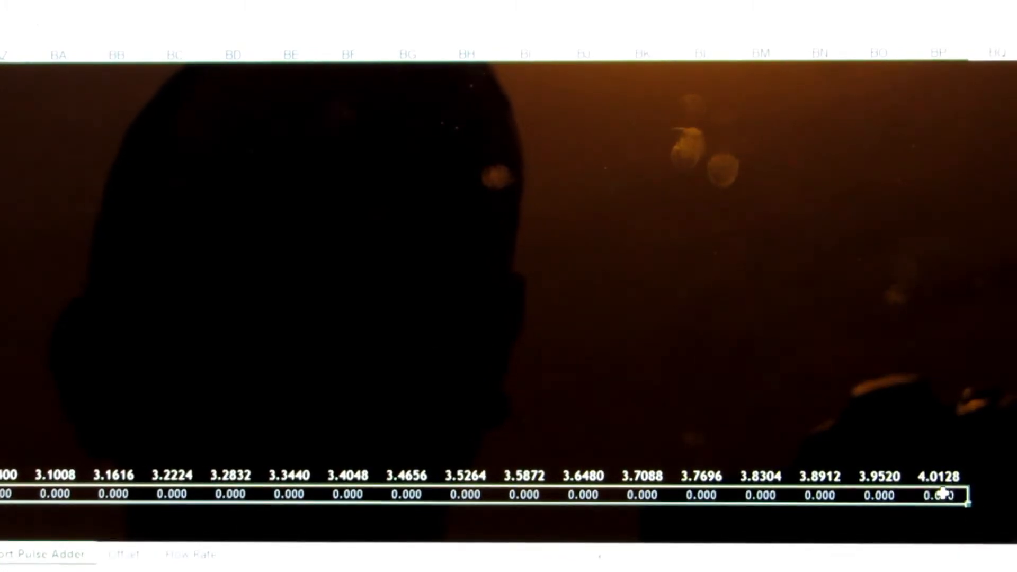
pyautogui.rightClick(942, 494)
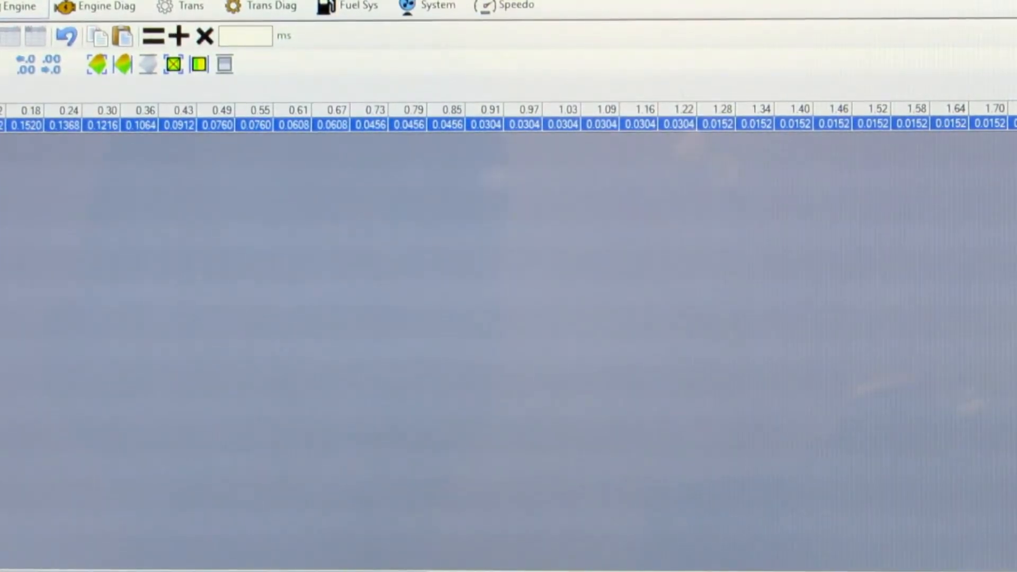
# Step: Close the short pulse adder table after loading the ID1000 adder values
pyautogui.press('Escape')
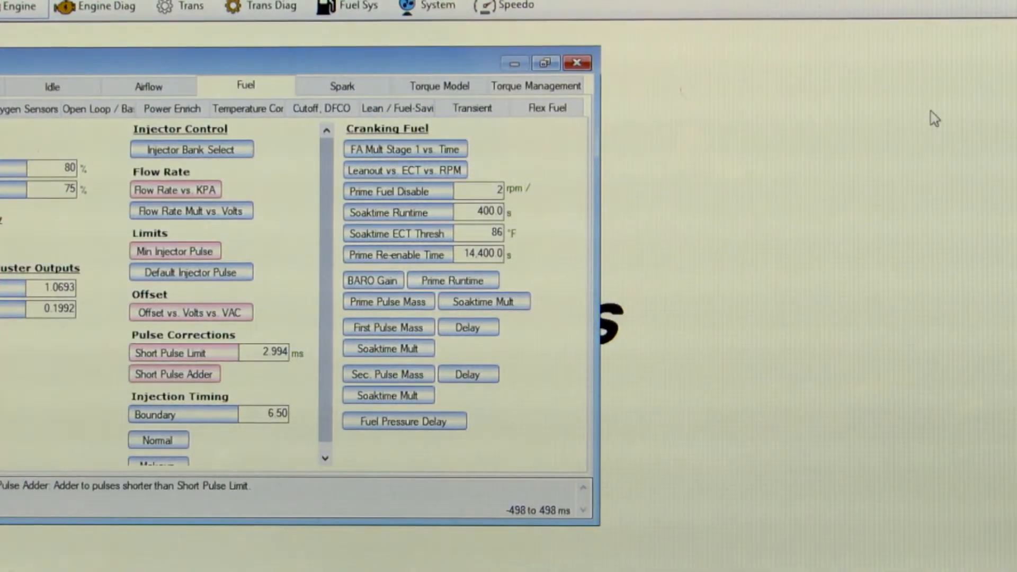